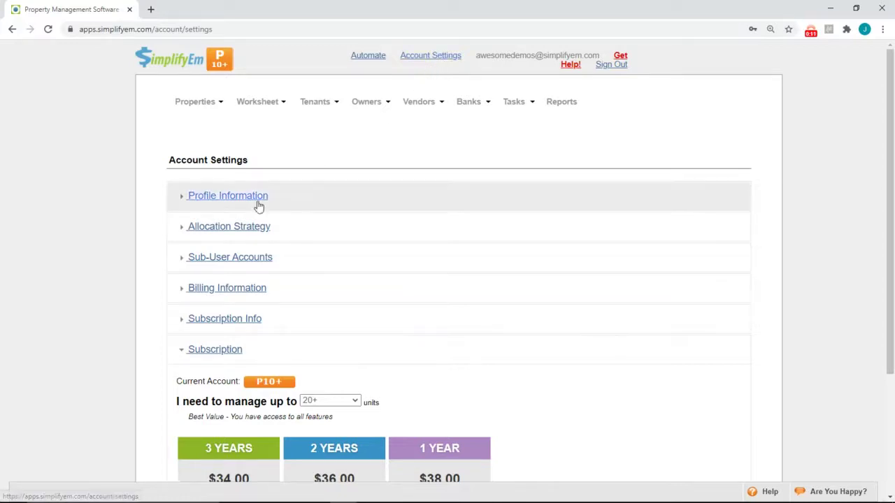
Check the company's Tax ID Number under Profile Information contact details and save them
left_click(217, 201)
scroll(230, 218, "down", 5)
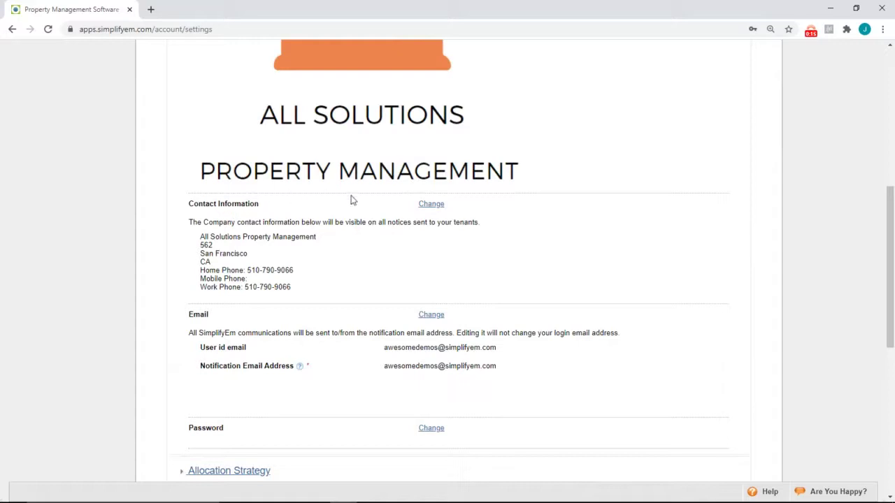
left_click(427, 206)
scroll(390, 257, "down", 2)
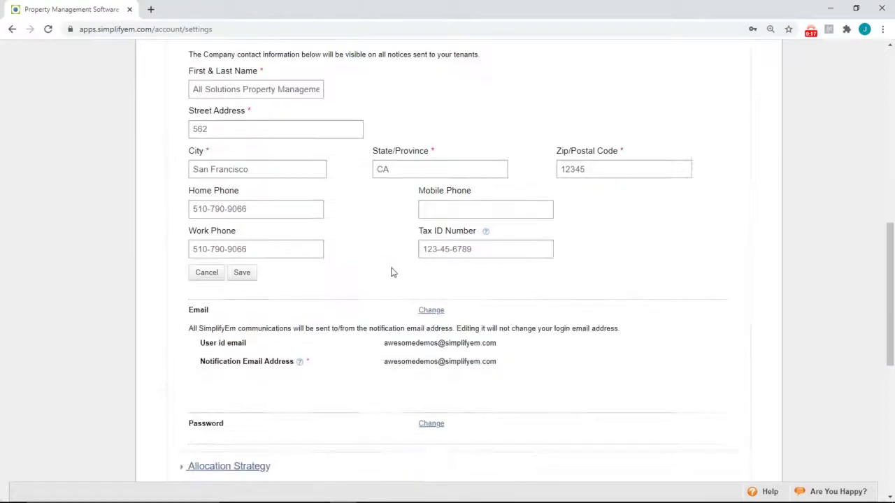
triple_click(455, 249)
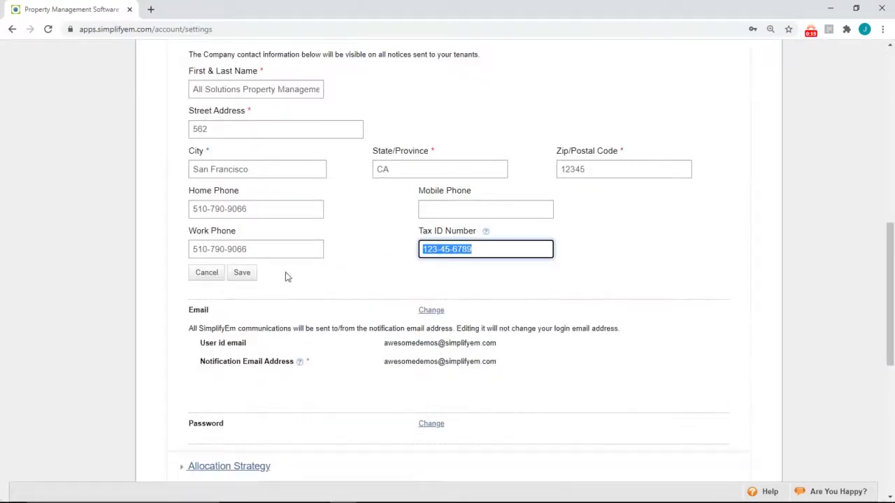
left_click(242, 274)
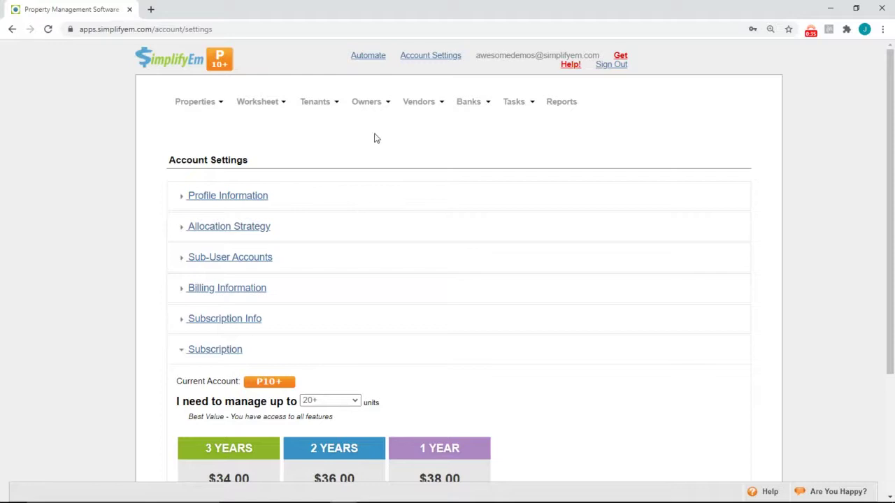
Open Edit Owner Details for the individual owner from the Owner Center
mouse_move(381, 104)
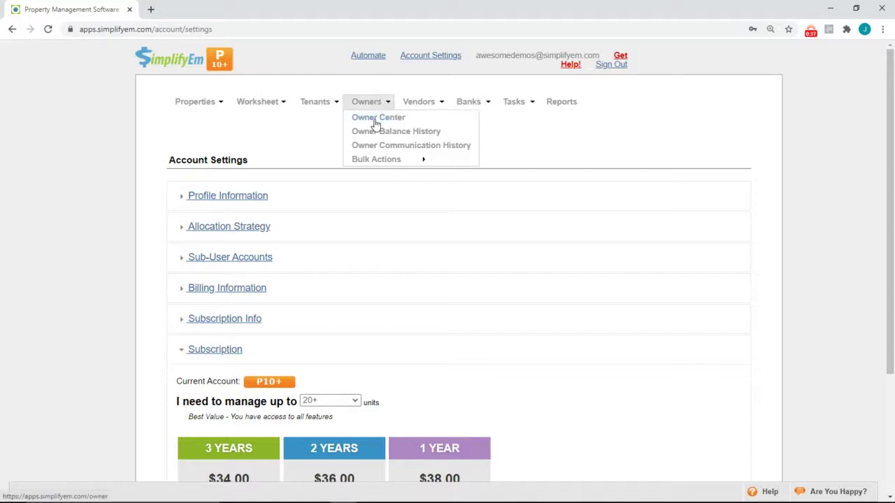
left_click(376, 123)
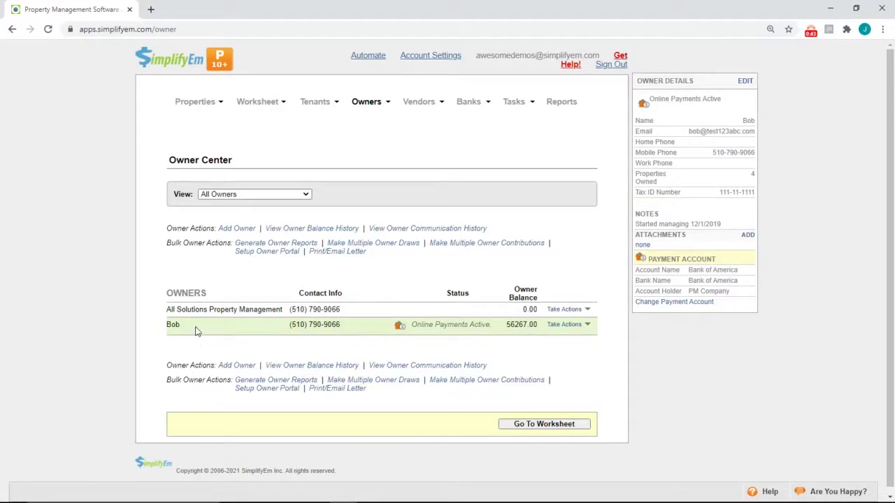
left_click(567, 309)
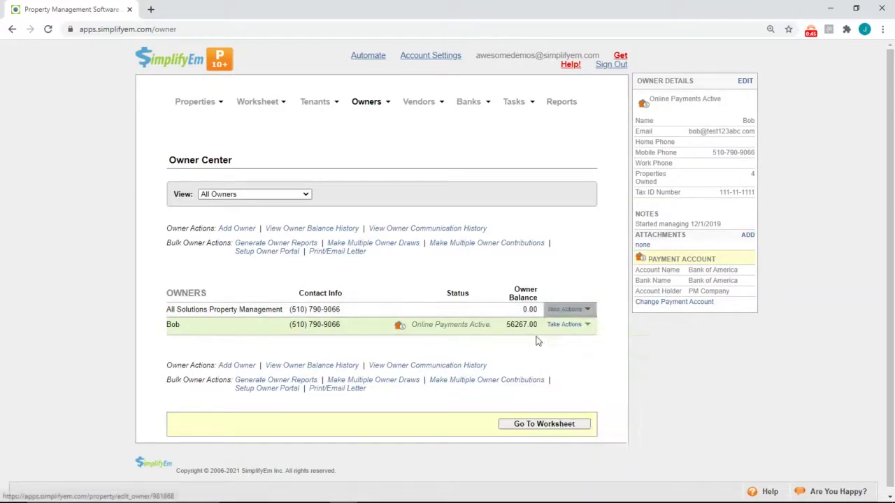
left_click(567, 325)
left_click(590, 341)
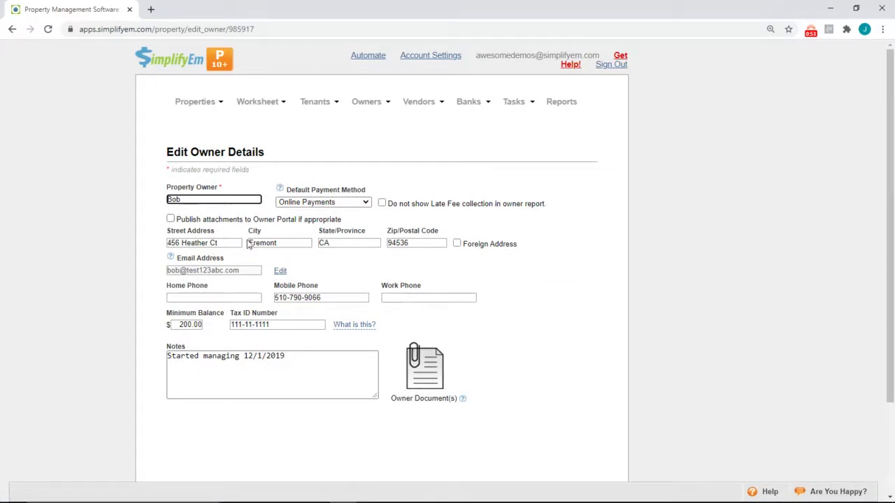
Inspect the owner's Tax ID, add '.' to the owner name, and toggle Foreign Address on and off
triple_click(302, 322)
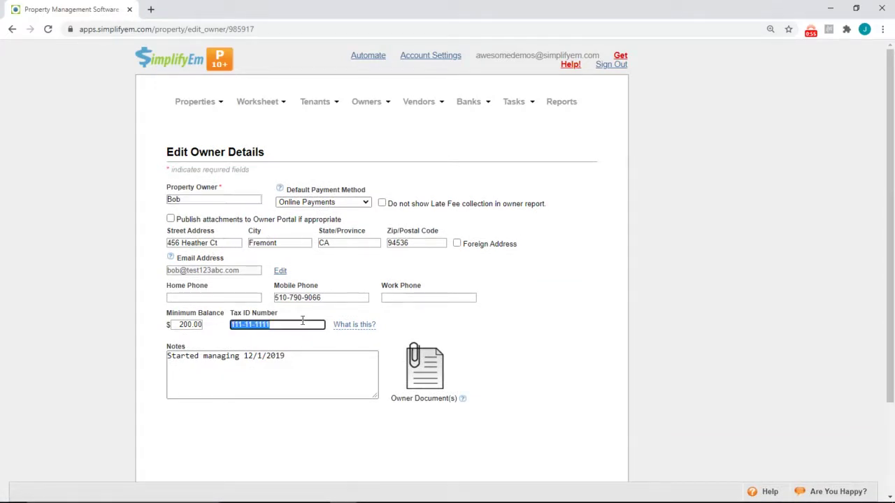
left_click(205, 199)
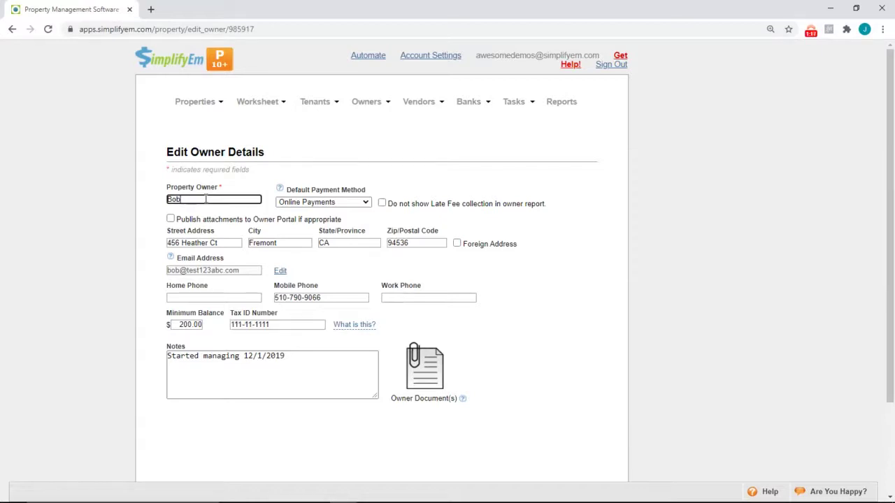
type(".")
left_click(457, 244)
left_click(457, 244)
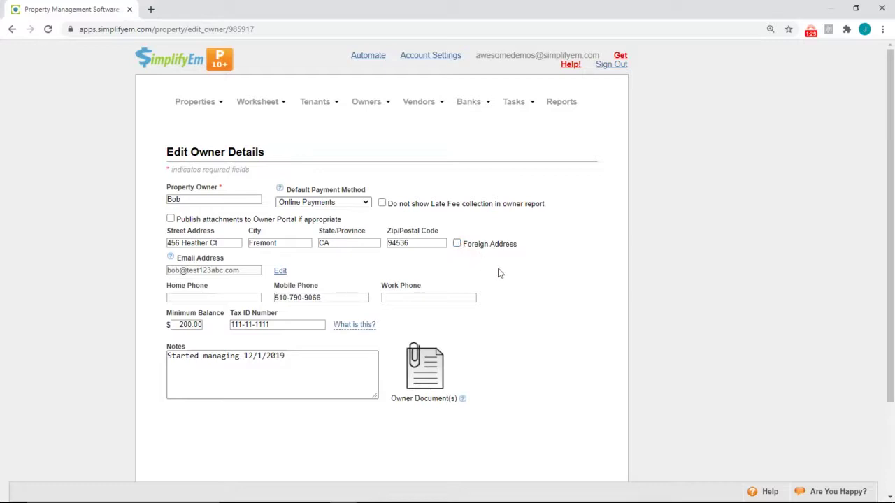
scroll(517, 294, "down", 2)
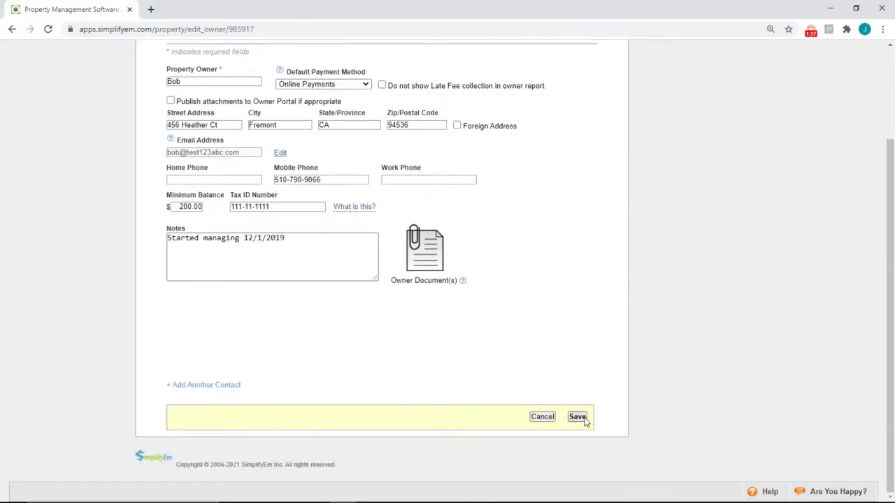
scroll(557, 387, "up", 3)
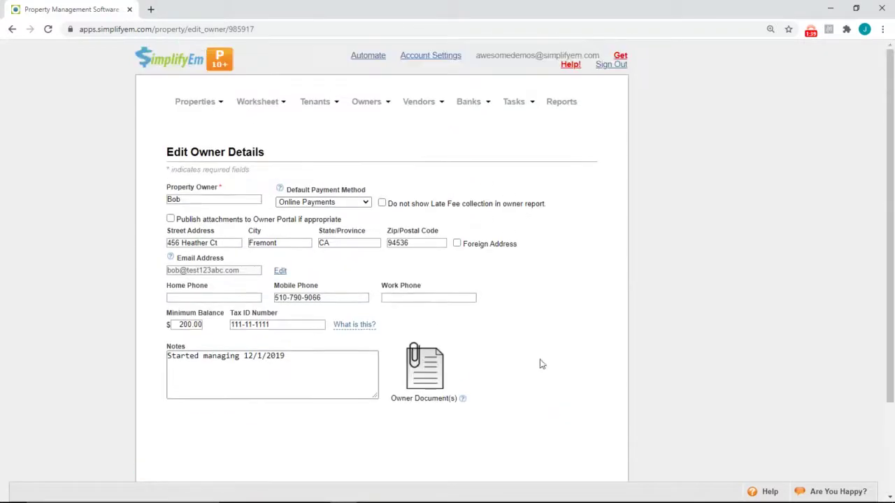
Open ABC Gardening's Edit Vendor Details from the Vendor Center
mouse_move(426, 102)
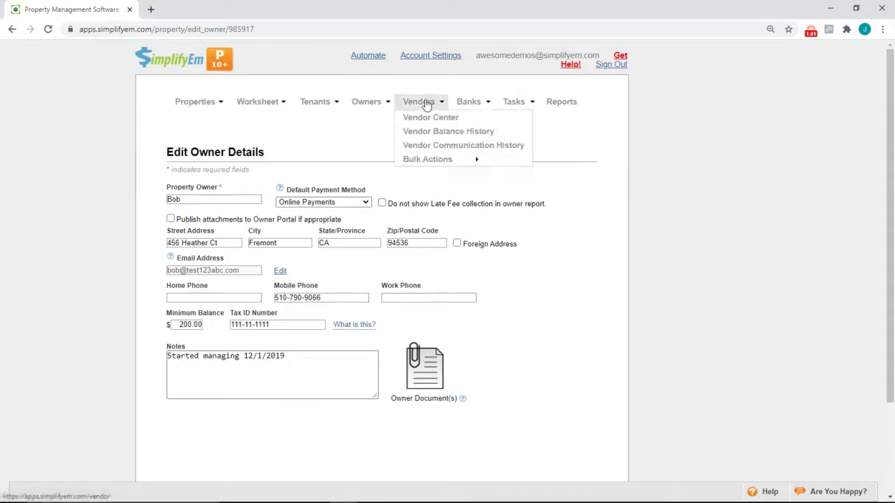
left_click(426, 119)
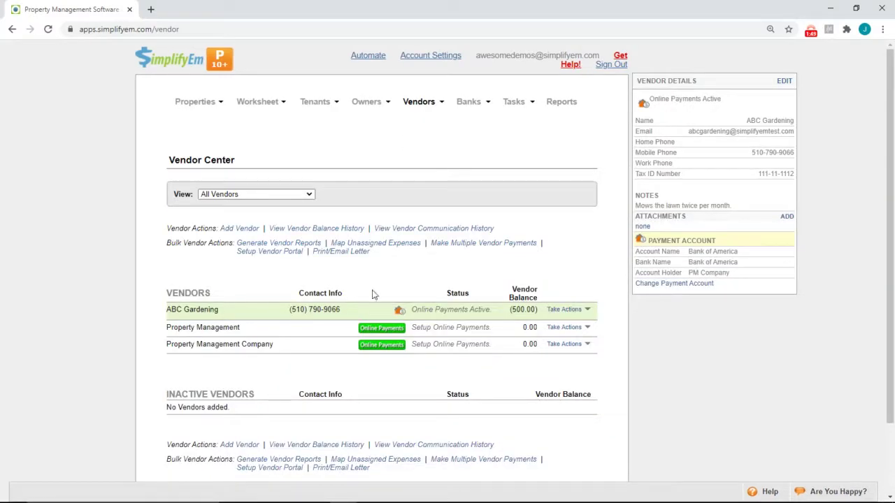
left_click(565, 309)
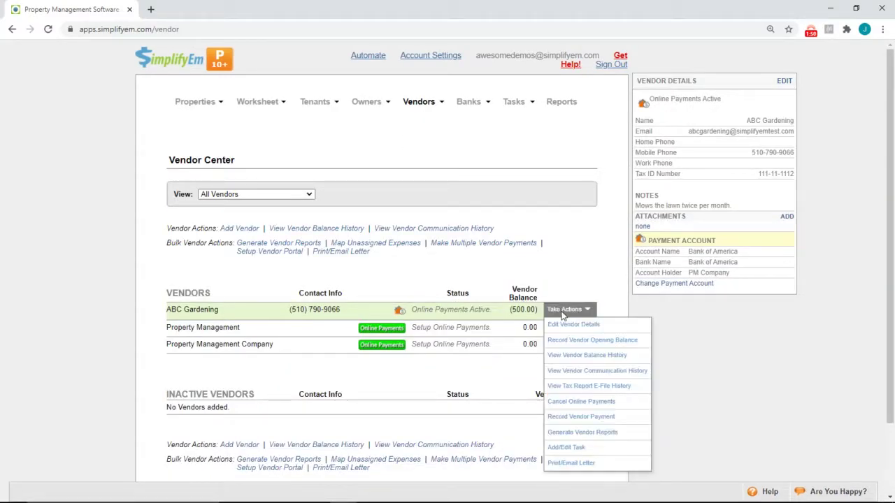
left_click(605, 325)
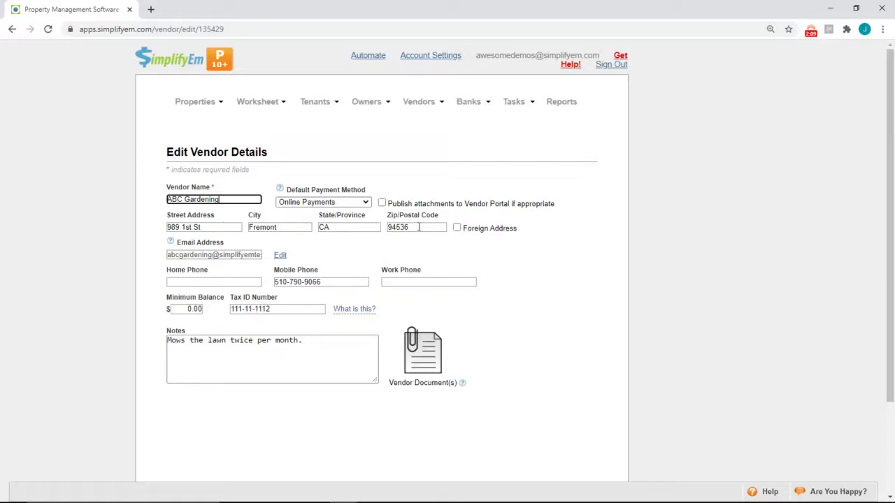
Leave Foreign Address unticked and save ABC Gardening's details with Tax ID 111-11-1112
left_click(457, 229)
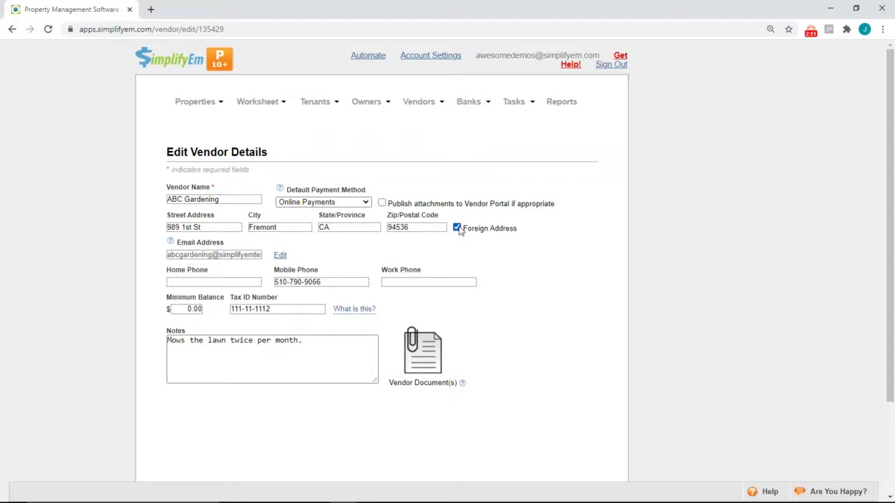
left_click(458, 228)
scroll(546, 311, "down", 2)
left_click(577, 417)
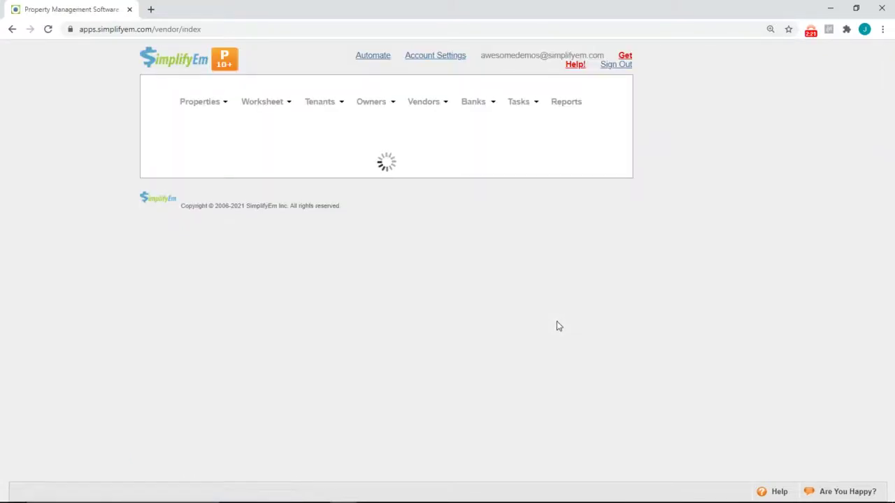
mouse_move(557, 325)
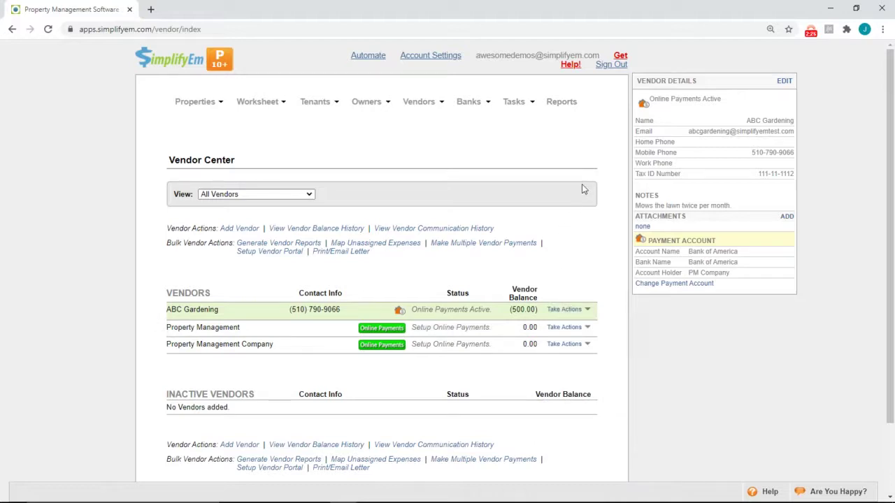
left_click(563, 104)
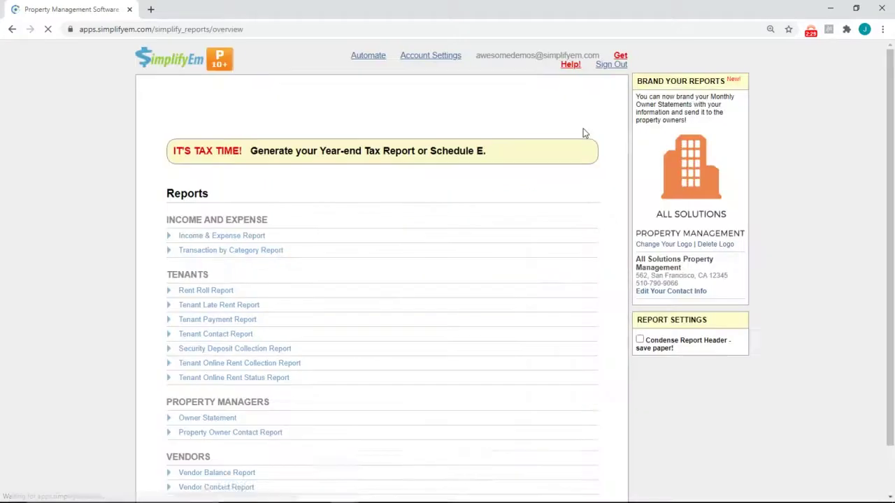
Generate the 1099 Report for the year 2020 from Tax Reports
scroll(445, 252, "down", 6)
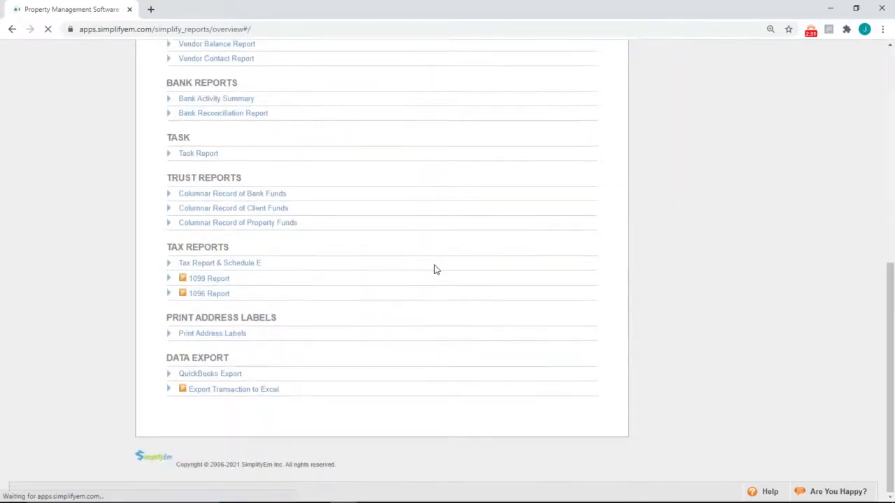
left_click(219, 281)
left_click(235, 305)
left_click(233, 335)
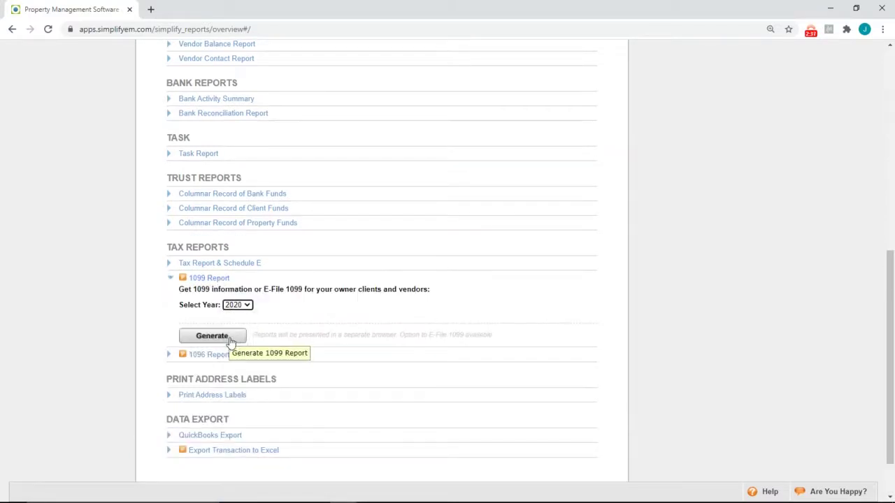
left_click(226, 340)
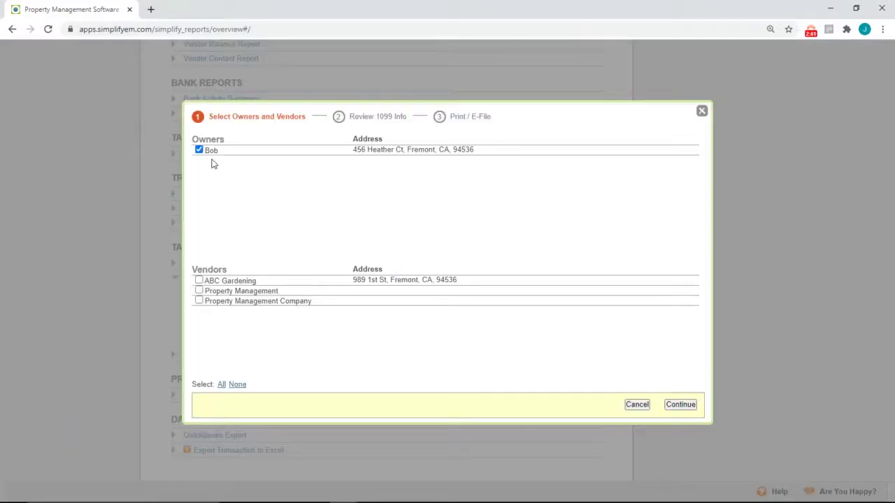
Select only ABC Gardening for 1099 forms, after testing All/None, and continue
left_click(199, 281)
left_click(222, 386)
left_click(232, 385)
left_click(198, 280)
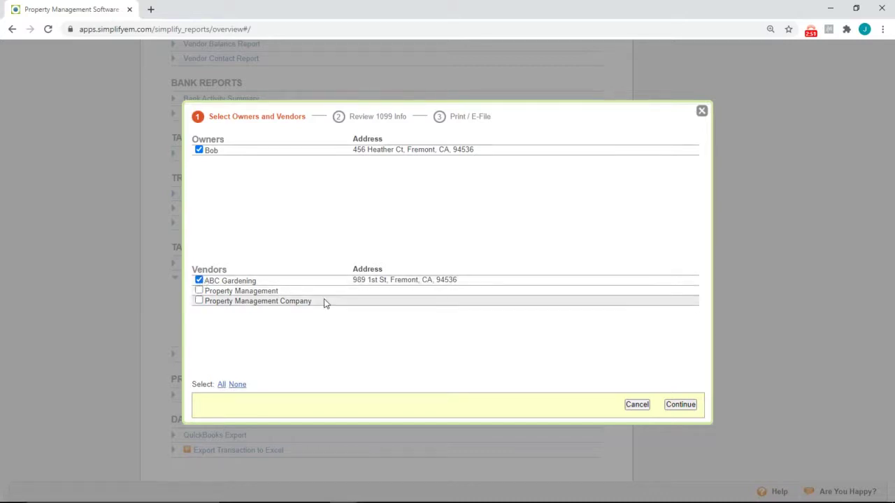
left_click(693, 409)
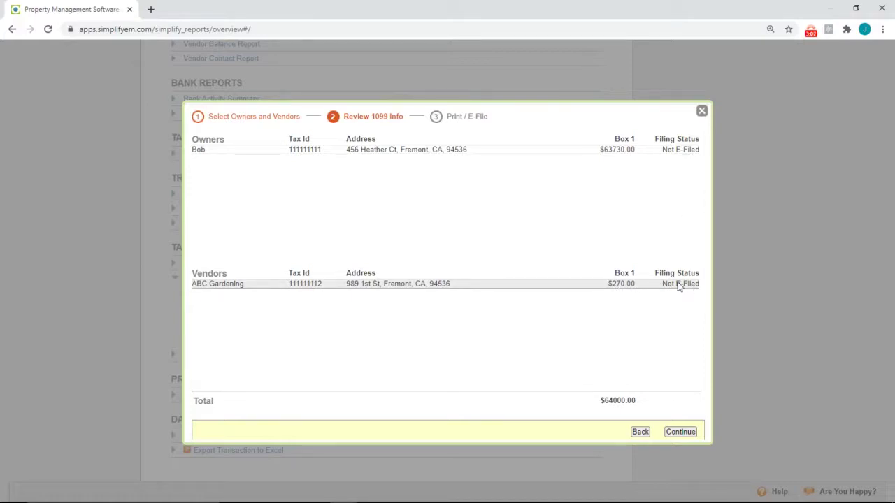
Confirm the reviewed Tax IDs and Box 1 amounts and advance to Print / E-File
left_click(677, 433)
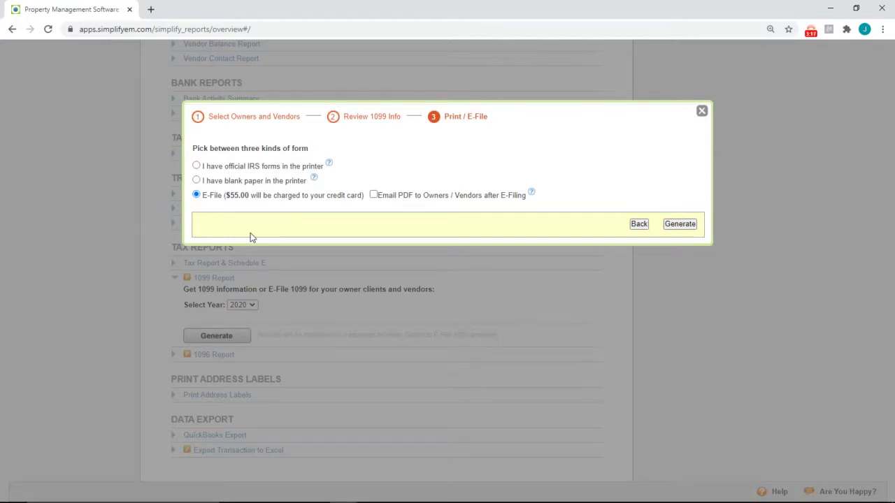
Generate the 1099 PDF for blank-paper printing with Email PDF to Owners / Vendors enabled
left_click(197, 167)
mouse_move(330, 167)
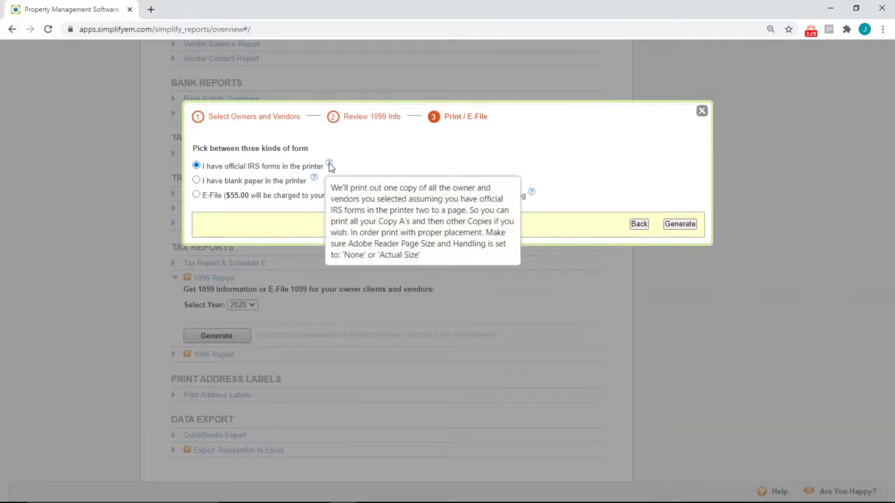
left_click(196, 180)
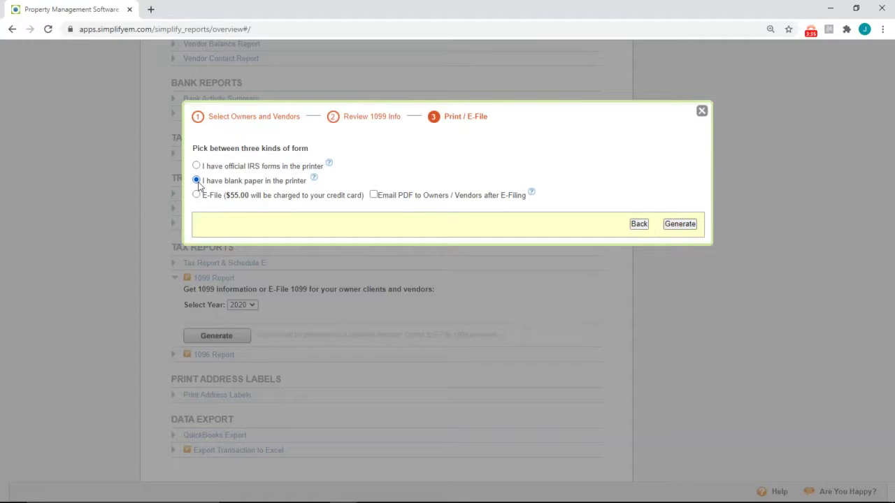
left_click(196, 195)
left_click(374, 195)
left_click(196, 181)
left_click(675, 227)
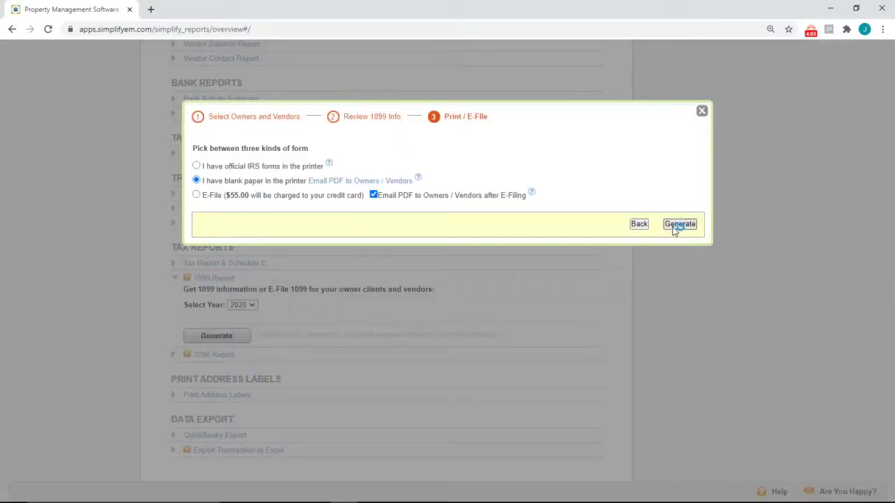
left_click(680, 224)
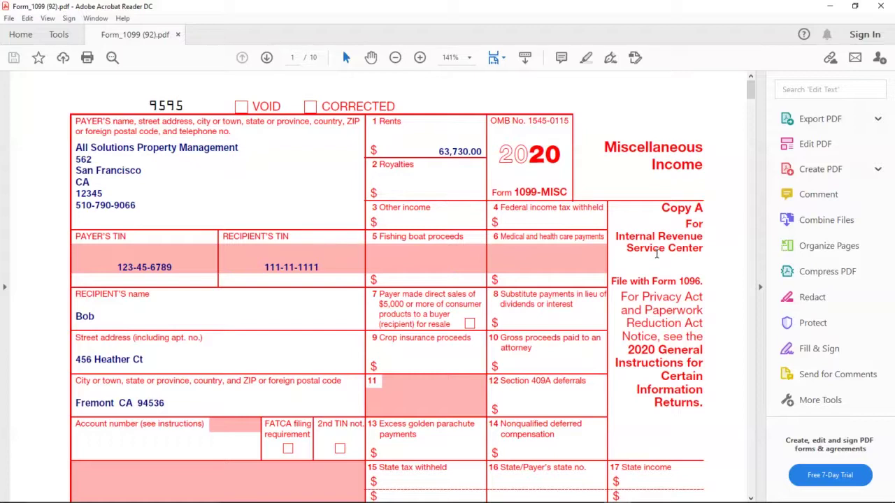
Scroll past the owner's 1099-MISC copies (Rents 63,730.00) to ABC Gardening's 1099-NEC on page 6
scroll(636, 287, "down", 15)
scroll(630, 293, "down", 5)
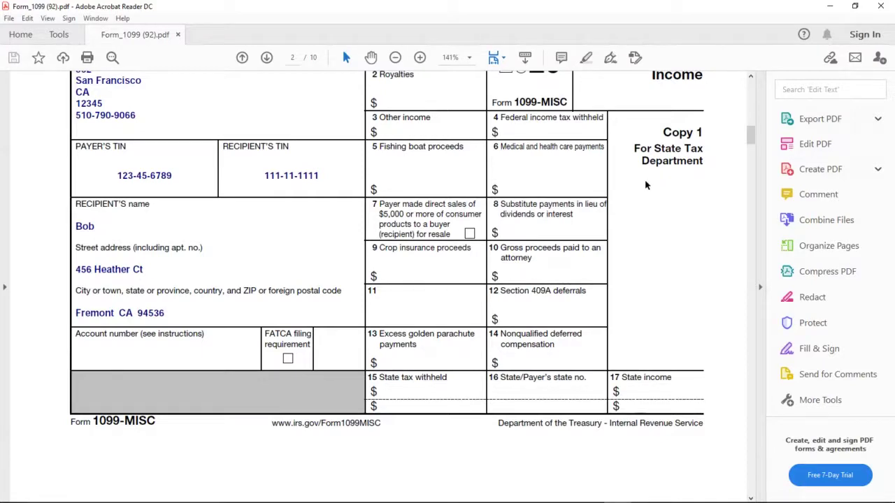
scroll(591, 263, "down", 10)
scroll(583, 273, "down", 9)
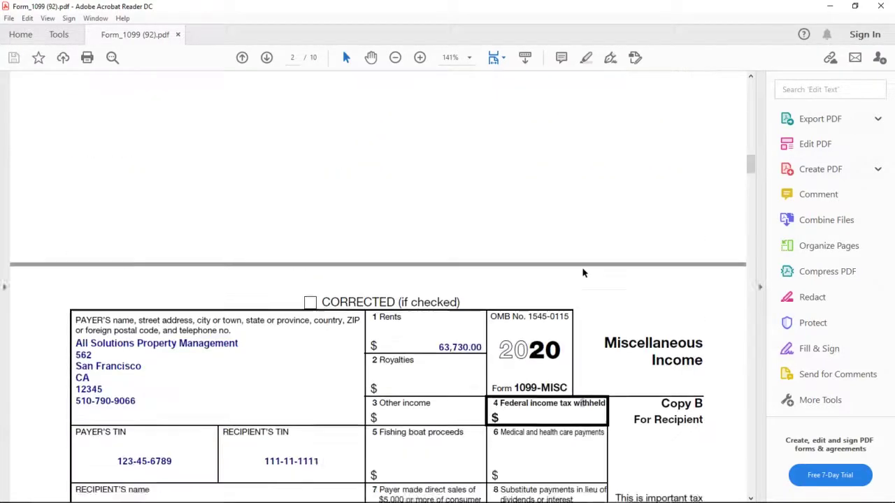
scroll(584, 272, "down", 2)
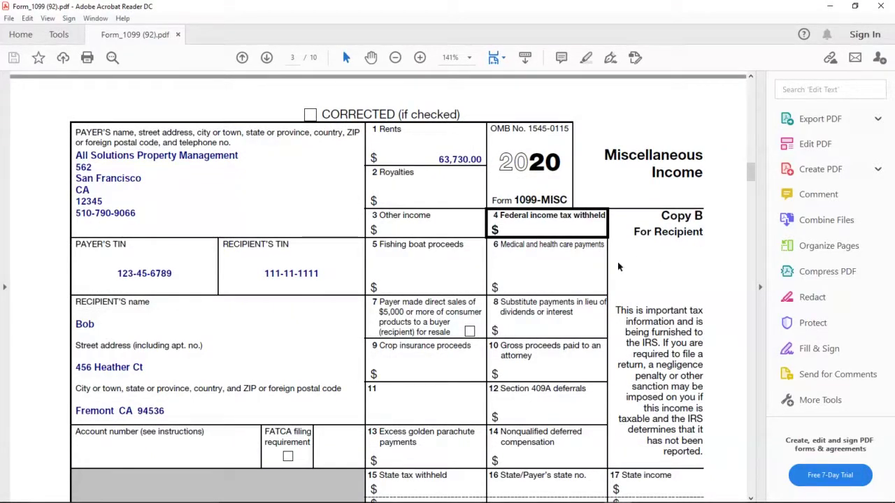
scroll(515, 310, "down", 10)
scroll(516, 310, "down", 10)
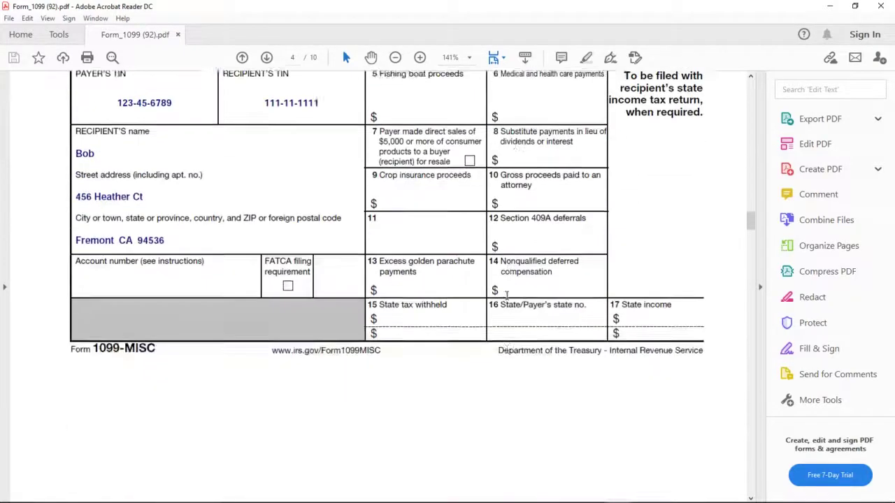
scroll(500, 305, "down", 10)
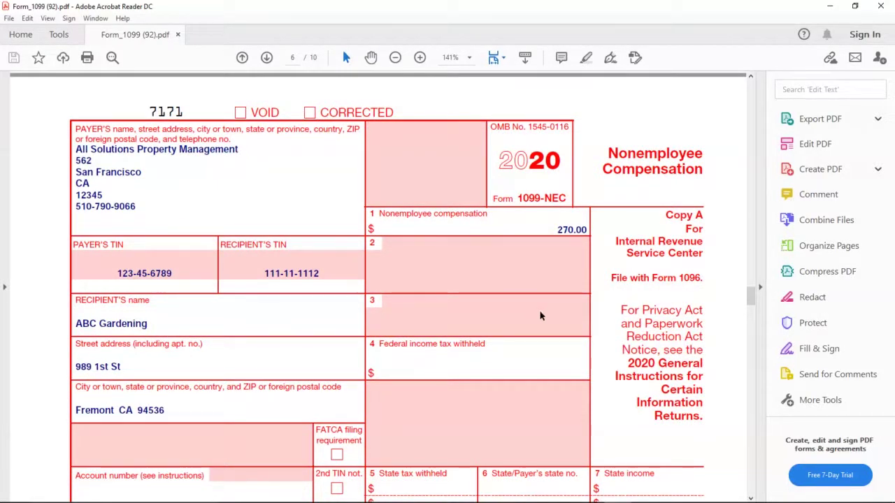
Review Copy A, Copy 1 and Copy B of the 1099-NEC, each with 270.00, through page 8
scroll(599, 324, "down", 10)
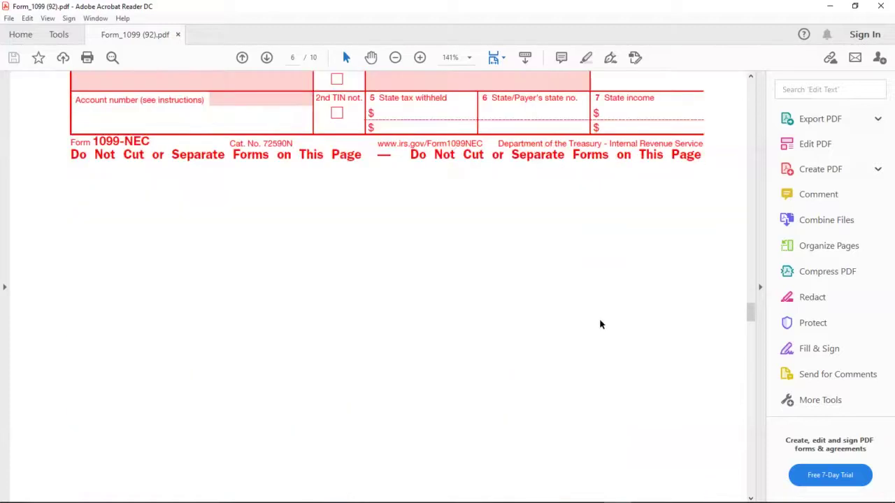
scroll(595, 326, "down", 3)
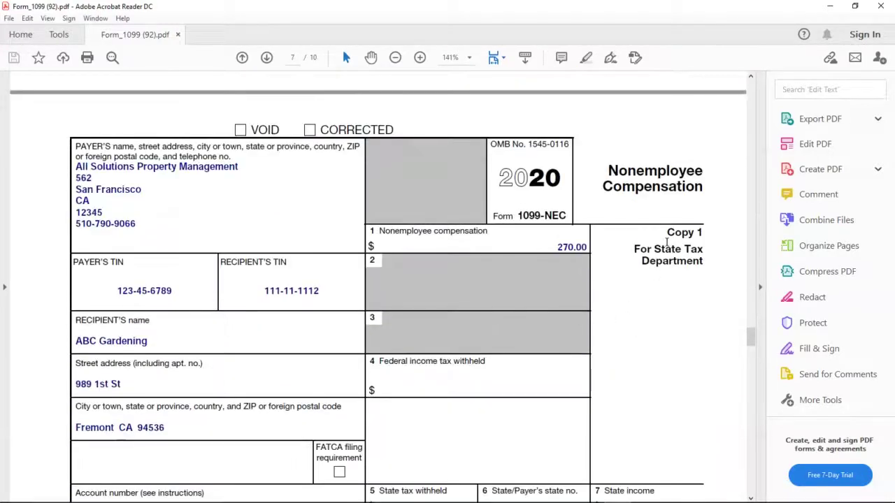
scroll(671, 284, "down", 3)
scroll(680, 284, "down", 15)
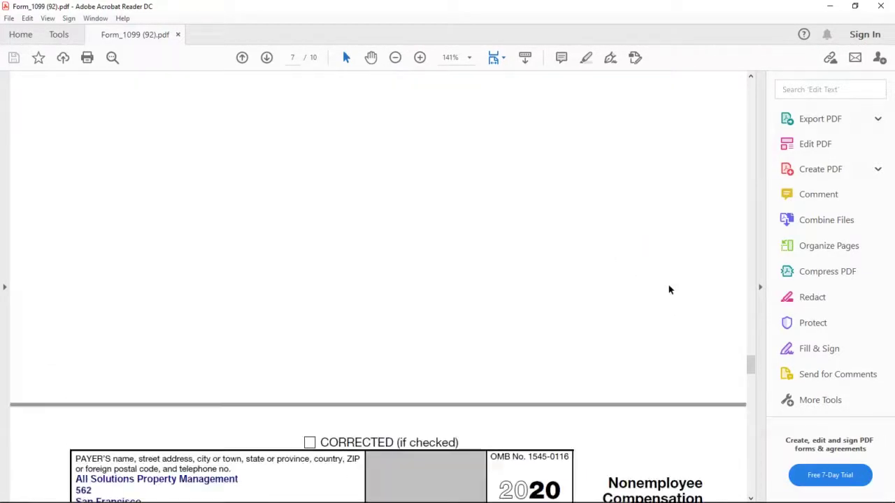
scroll(665, 277, "down", 1)
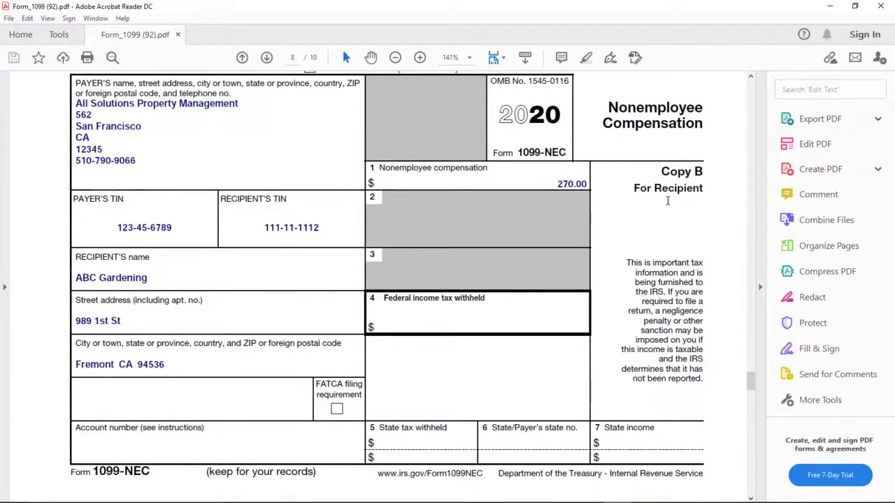
scroll(669, 200, "down", 4)
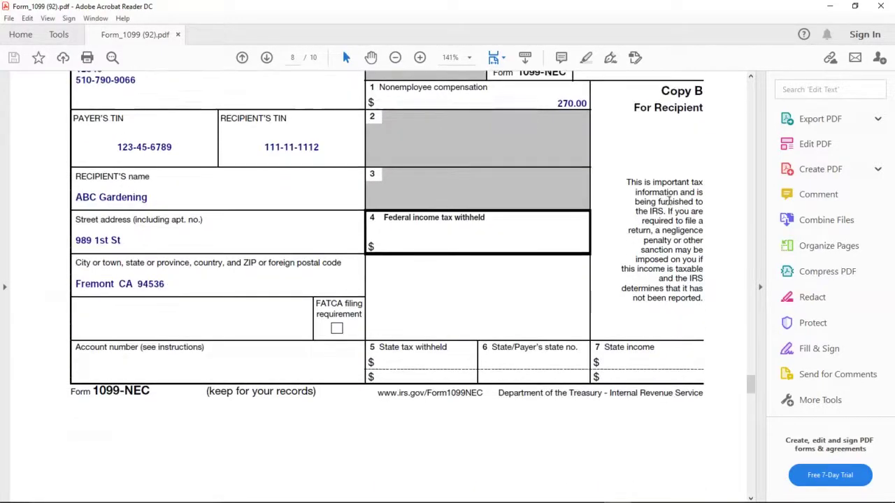